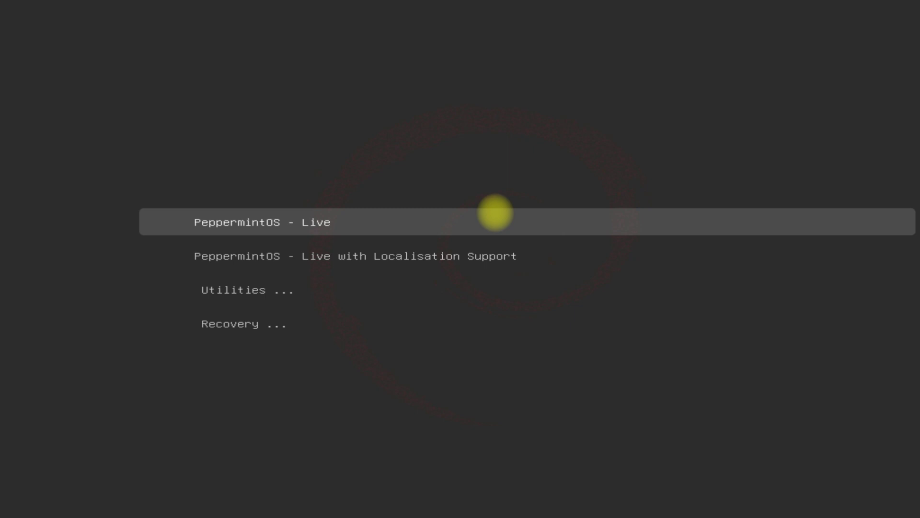
Boot the 'PeppermintOS - Live' session from the boot menu.
{"action": "key", "text": "Return"}
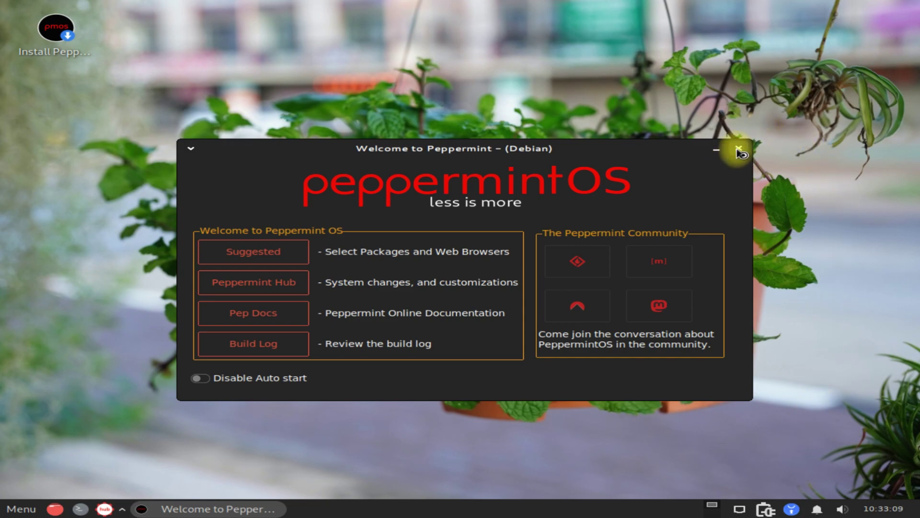
Close the Welcome to Peppermint window and launch Install Peppermint from the desktop.
{"action": "left_click", "coordinate": [738, 151]}
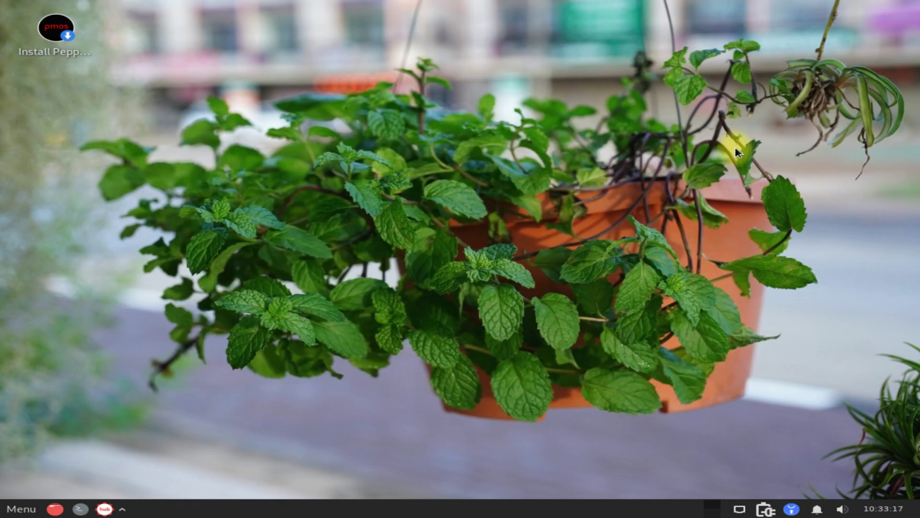
{"action": "double_click", "coordinate": [61, 49]}
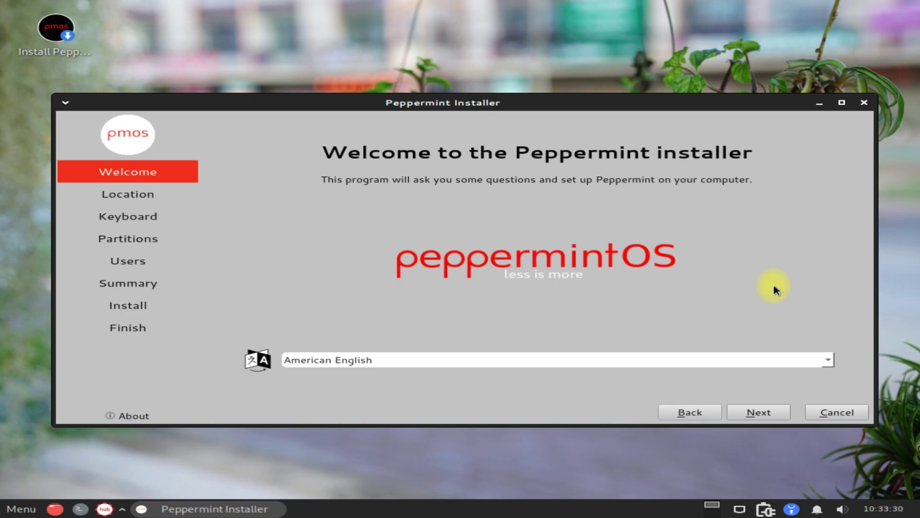
Keep American English as the language and pick the America/Fort Nelson time zone.
{"action": "left_click", "coordinate": [825, 360]}
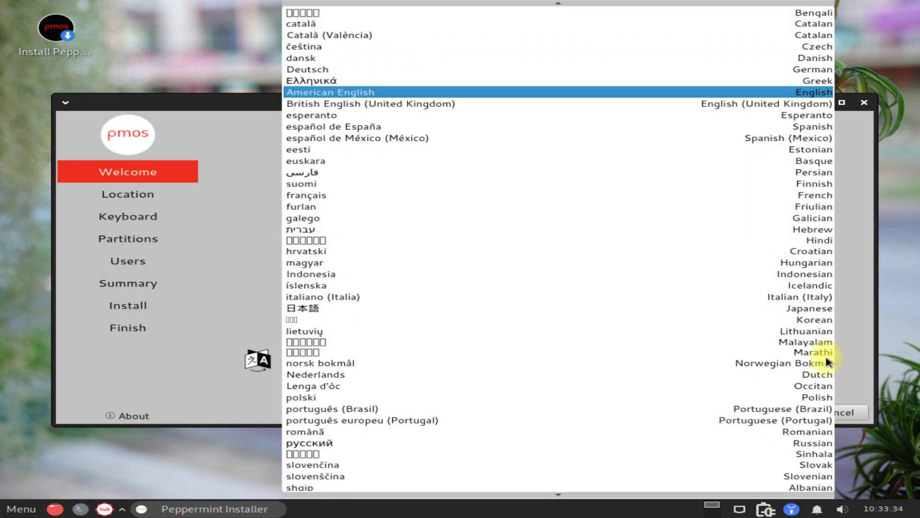
{"action": "left_click", "coordinate": [537, 93]}
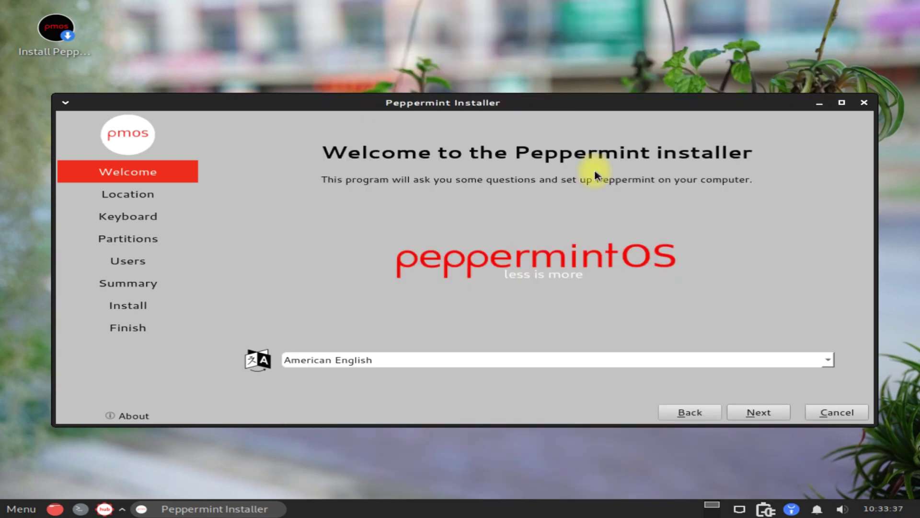
{"action": "left_click", "coordinate": [749, 412]}
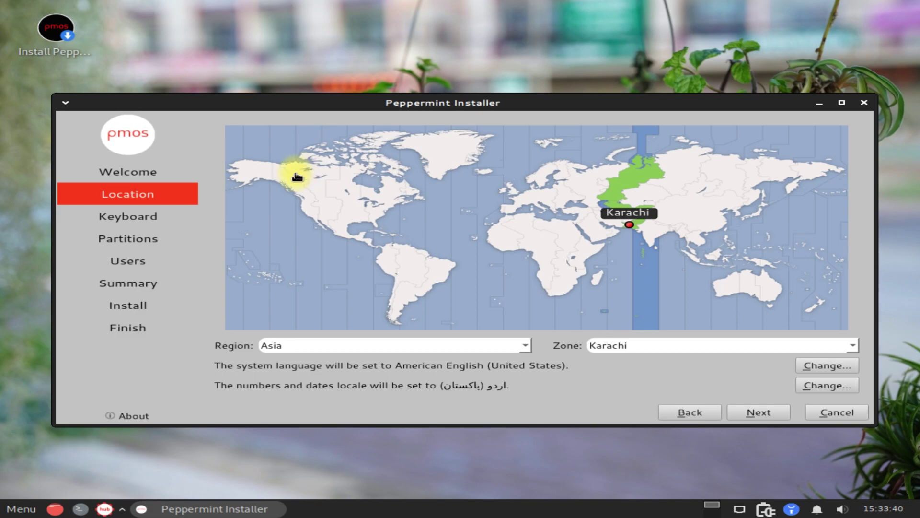
{"action": "left_click", "coordinate": [308, 178]}
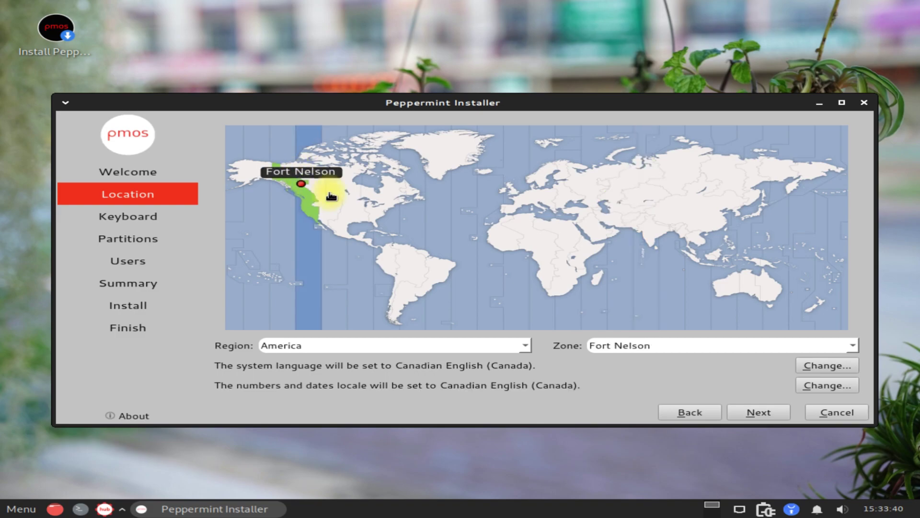
{"action": "left_click", "coordinate": [780, 421]}
Move past Keyboard and choose Manual partitioning for the 128 GiB disk.
{"action": "left_click", "coordinate": [781, 421]}
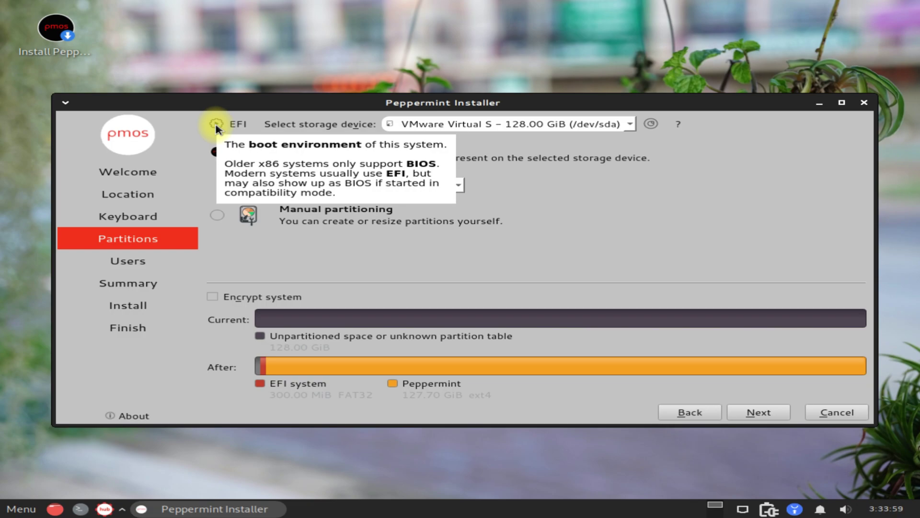
{"action": "left_click", "coordinate": [217, 216]}
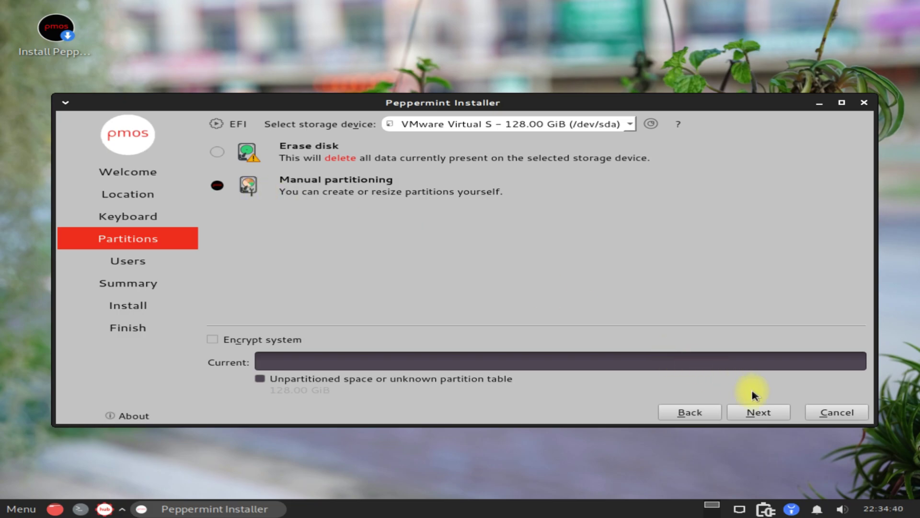
Create a GUID (GPT) partition table on the disk and select its 128 GiB free space.
{"action": "left_click", "coordinate": [755, 411]}
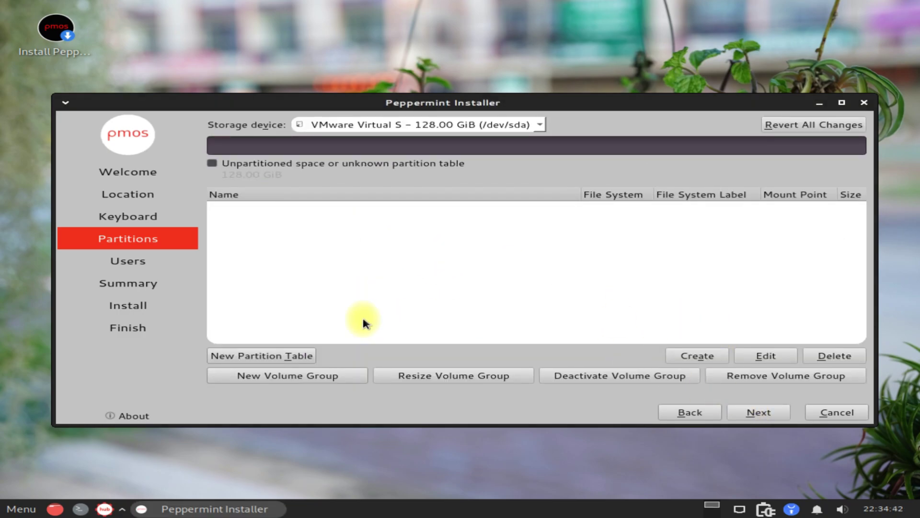
{"action": "left_click", "coordinate": [275, 357]}
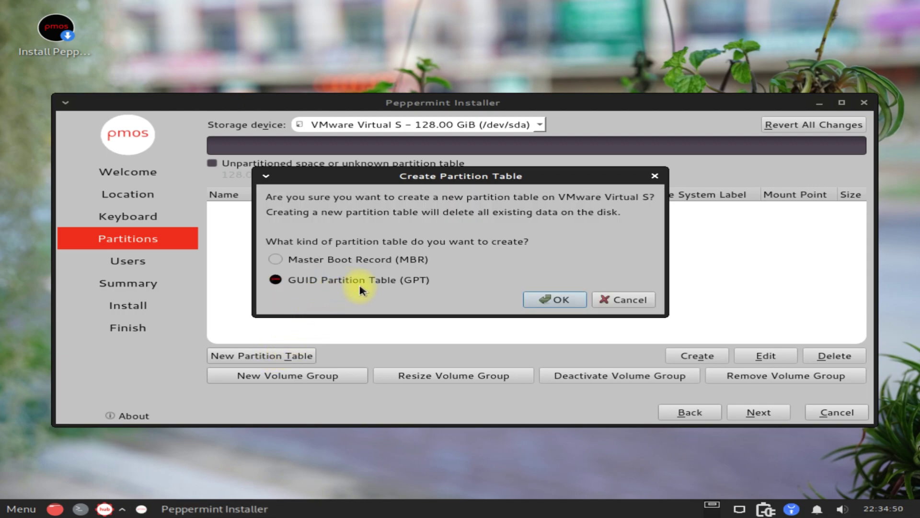
{"action": "left_click", "coordinate": [550, 302]}
{"action": "left_click", "coordinate": [550, 209]}
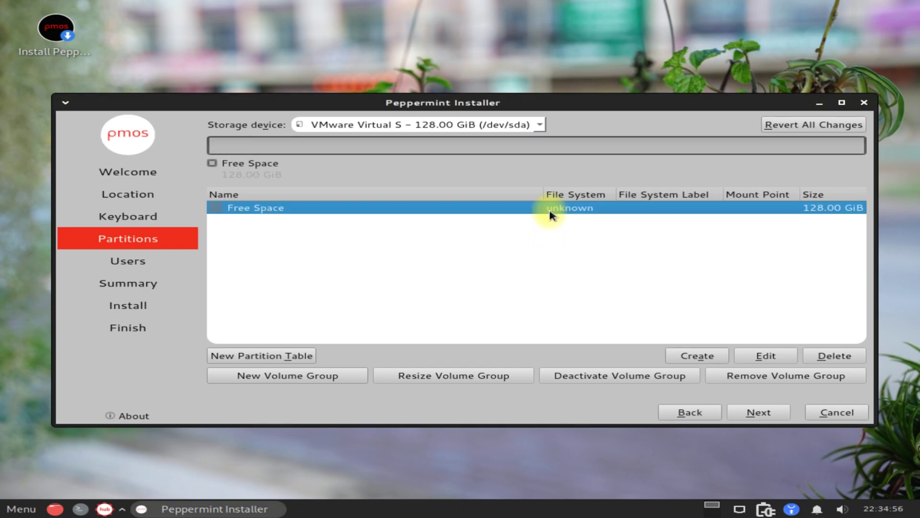
Create a 512 MiB FAT32 EFI partition mounted at /boot/efi.
{"action": "left_click", "coordinate": [695, 355]}
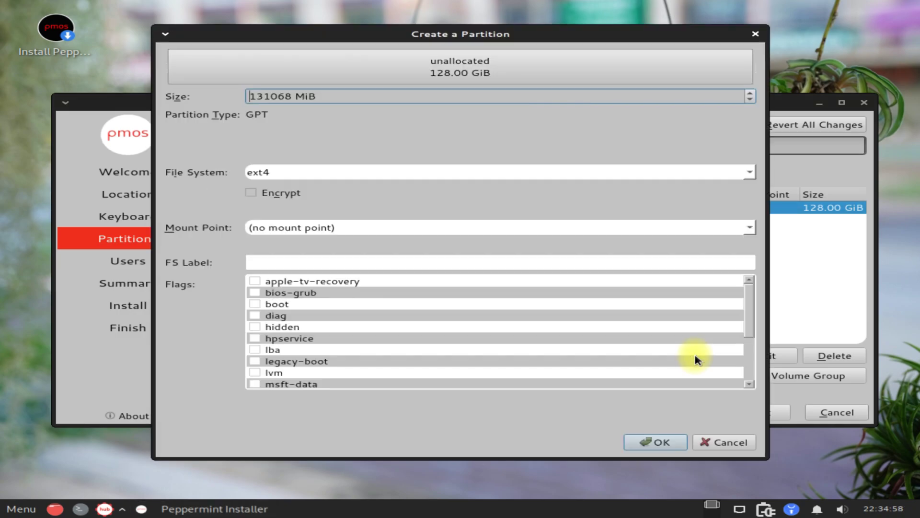
{"action": "left_click_drag", "start_coordinate": [316, 96], "coordinate": [240, 96]}
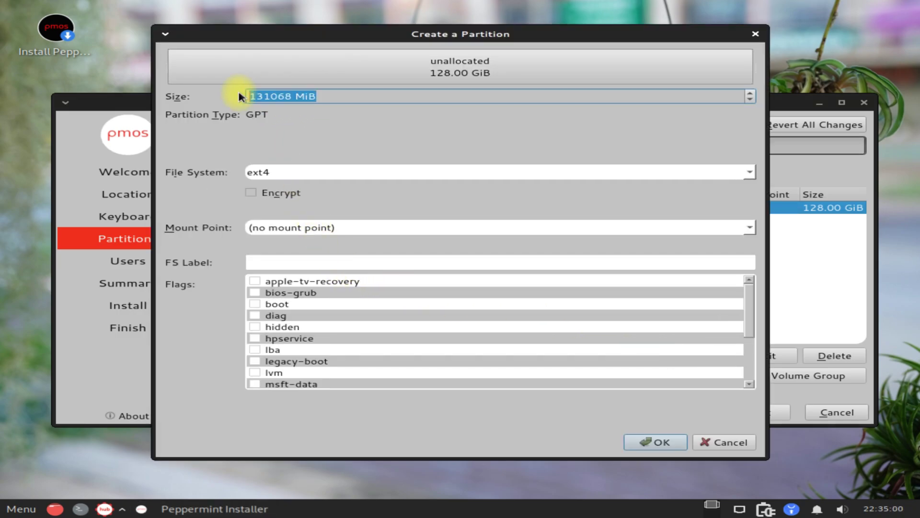
{"action": "key", "text": "Home"}
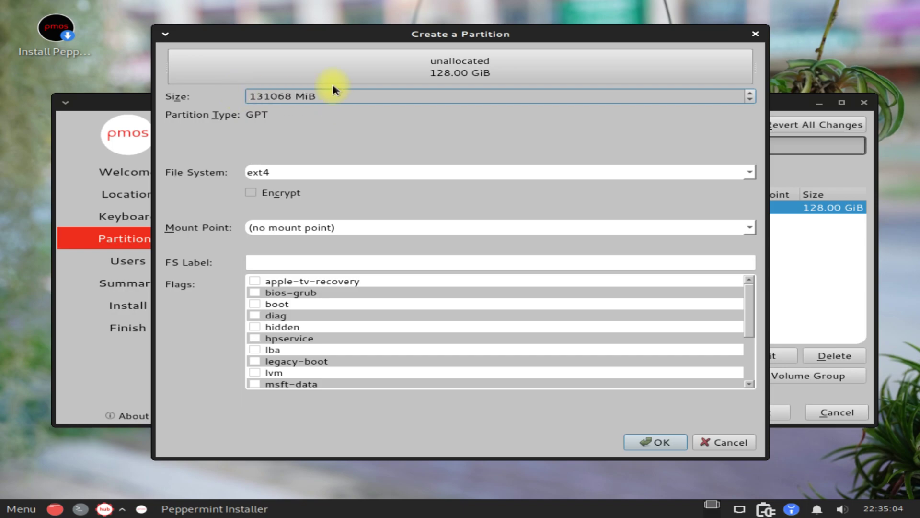
{"action": "key", "text": "shift+End"}
{"action": "type", "text": "5"}
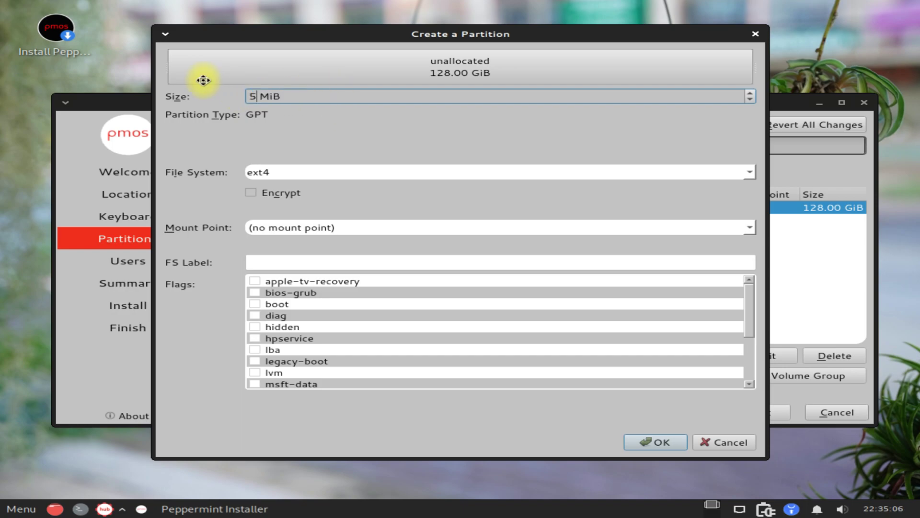
{"action": "type", "text": "12"}
{"action": "left_click", "coordinate": [286, 172]}
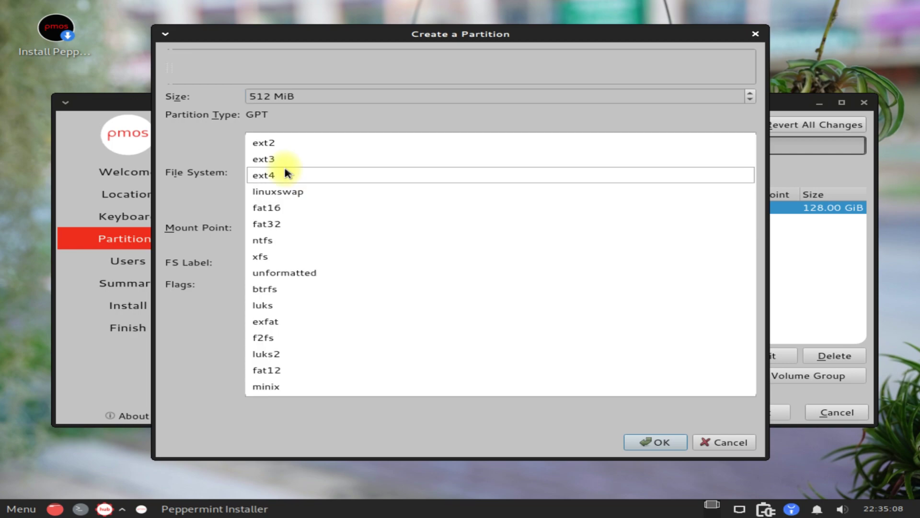
{"action": "left_click", "coordinate": [281, 218]}
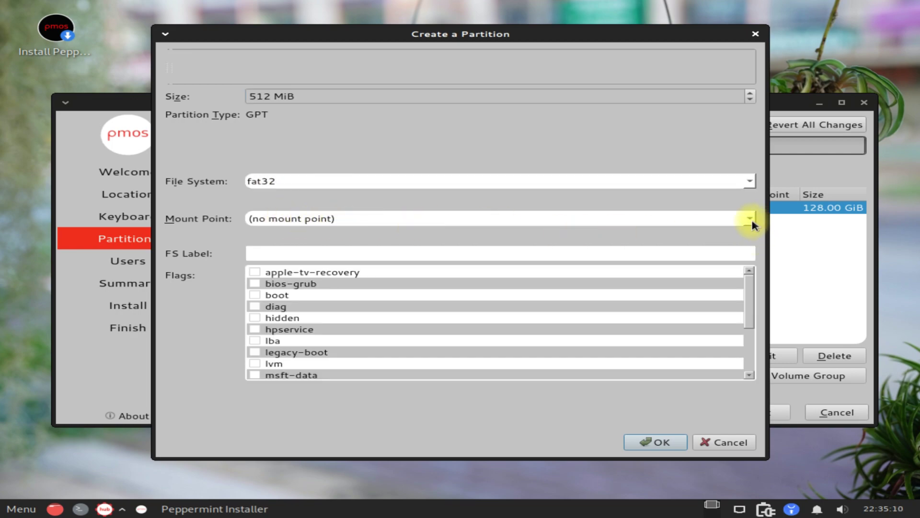
{"action": "left_click", "coordinate": [750, 218]}
{"action": "left_click", "coordinate": [292, 251]}
{"action": "left_click", "coordinate": [657, 442]}
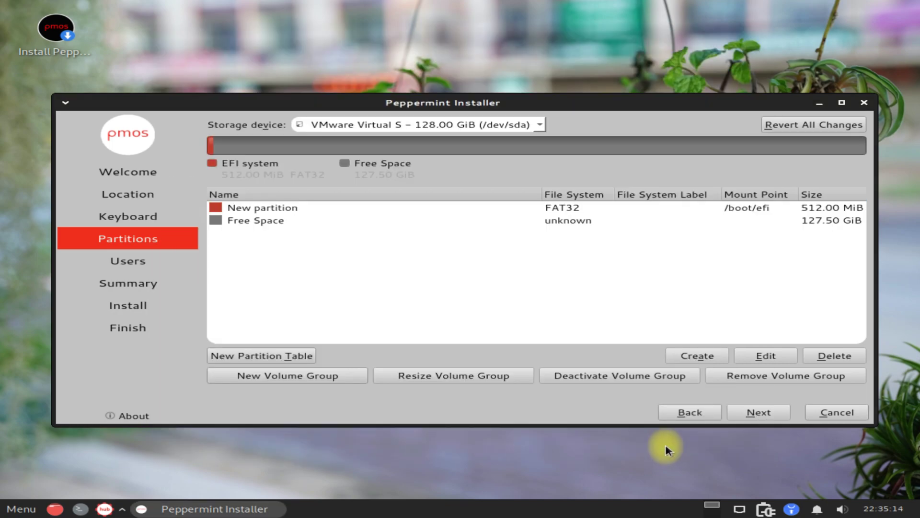
Create an 8 GiB linuxswap partition with no mount point and the swap flag set.
{"action": "left_click", "coordinate": [575, 220]}
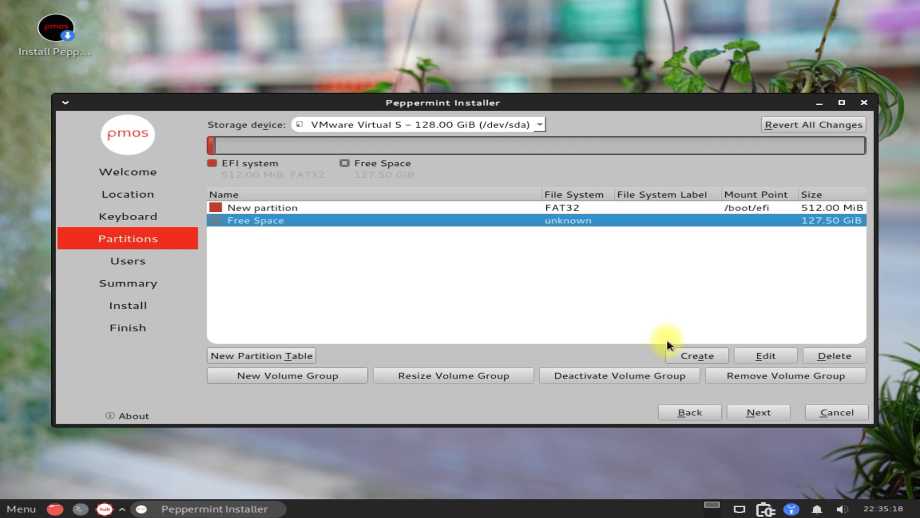
{"action": "left_click", "coordinate": [689, 355]}
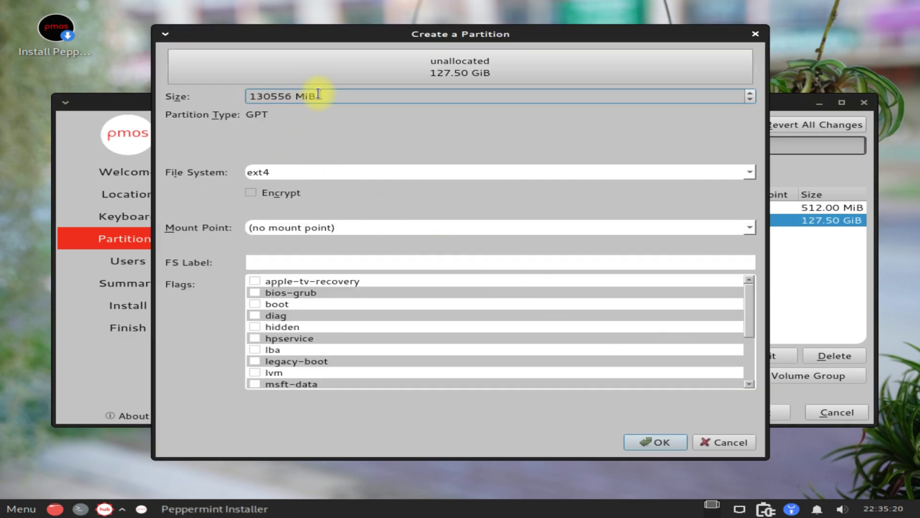
{"action": "left_click_drag", "start_coordinate": [338, 96], "coordinate": [234, 98]}
{"action": "type", "text": "819"}
{"action": "type", "text": "2"}
{"action": "left_click", "coordinate": [751, 227]}
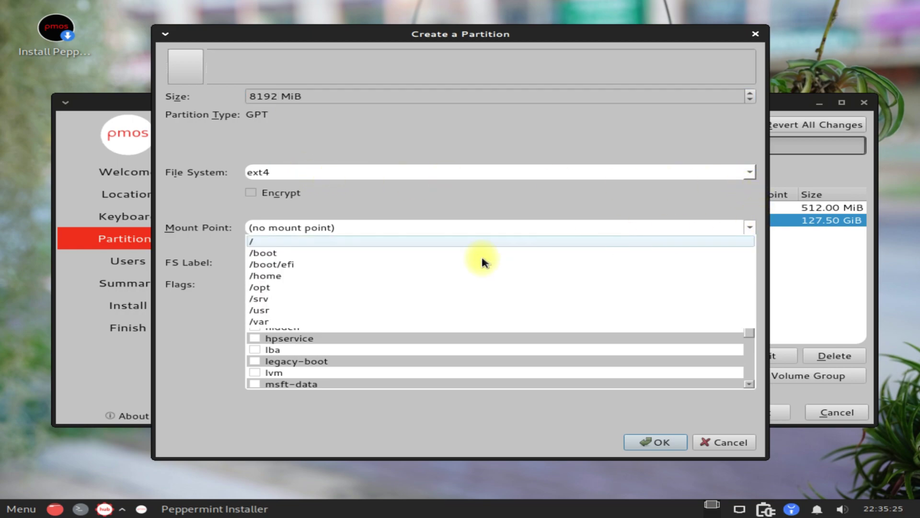
{"action": "left_click", "coordinate": [348, 199]}
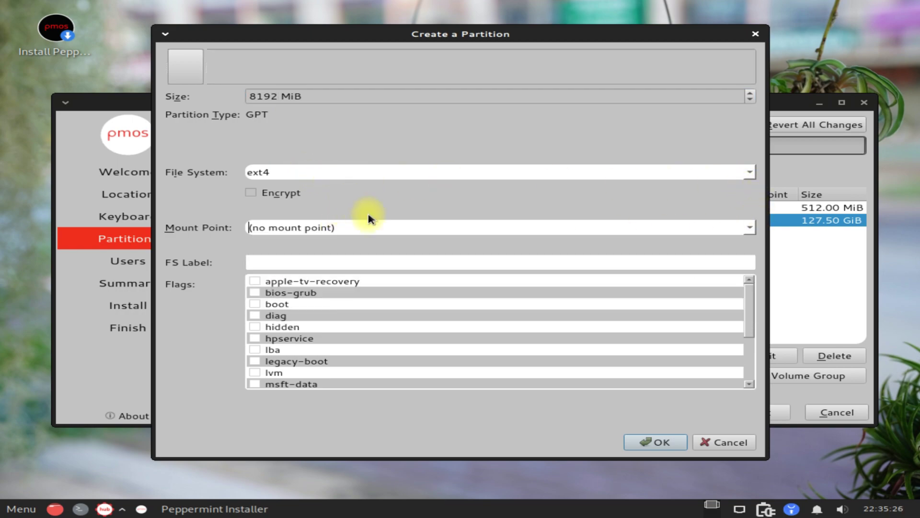
{"action": "left_click", "coordinate": [750, 172]}
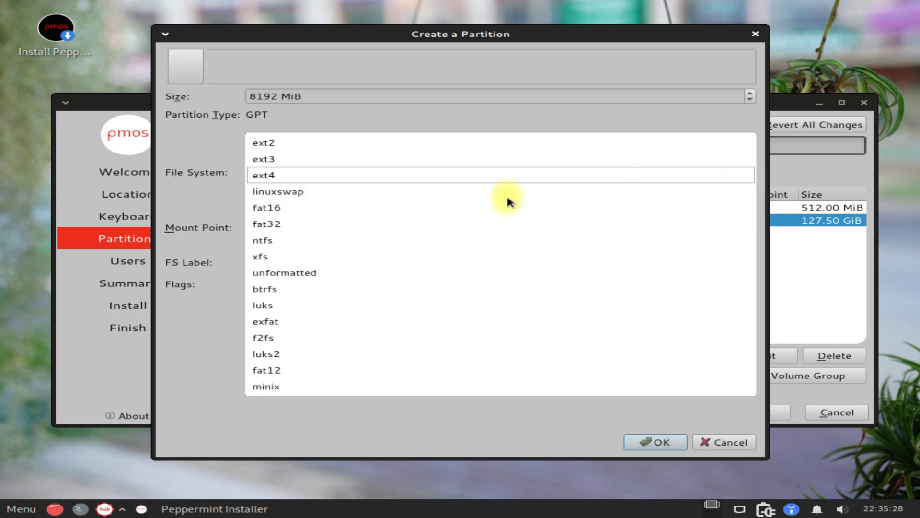
{"action": "left_click", "coordinate": [279, 191]}
{"action": "scroll", "coordinate": [381, 288], "scroll_direction": "down", "scroll_amount": 3}
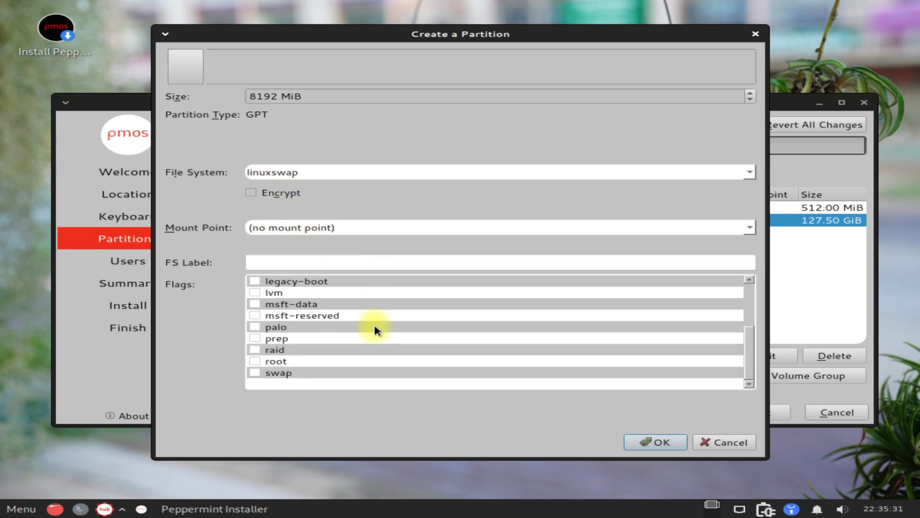
{"action": "left_click", "coordinate": [255, 373]}
{"action": "left_click", "coordinate": [655, 442]}
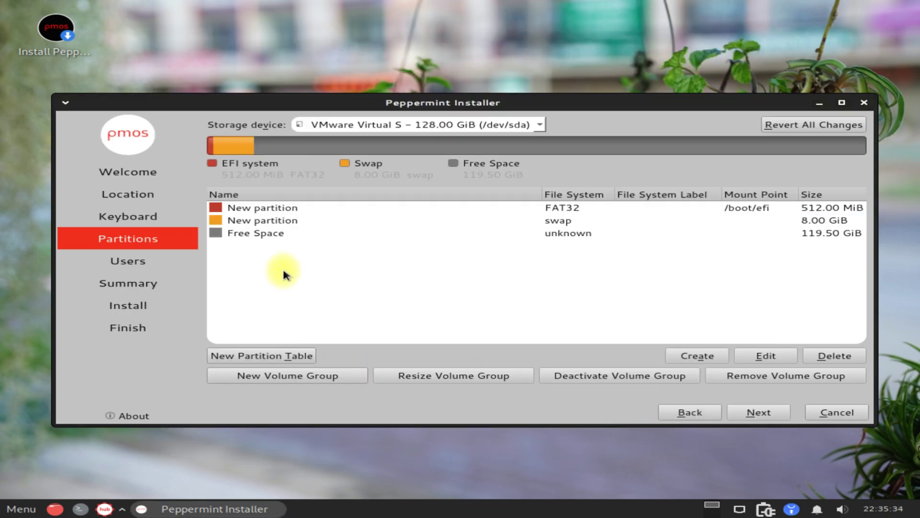
Create a 60000 MiB (58.59 GiB) ext4 partition mounted at /home.
{"action": "left_click", "coordinate": [265, 234]}
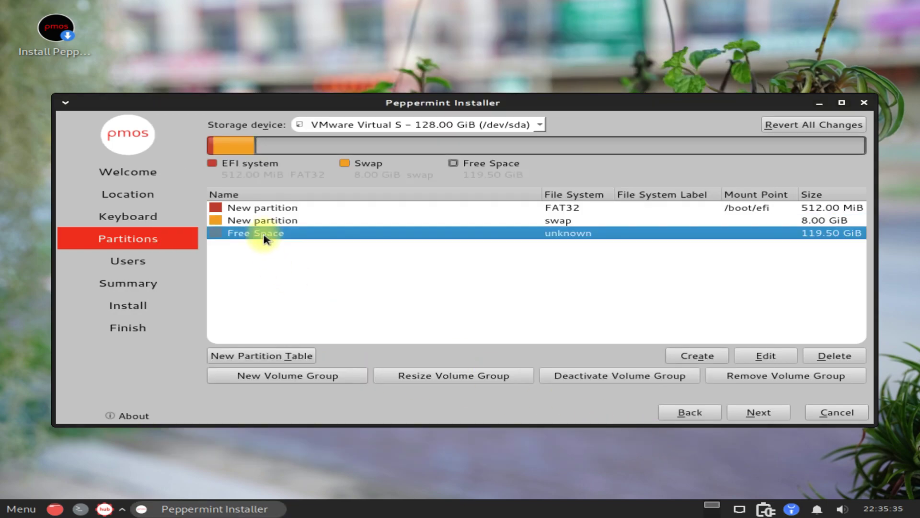
{"action": "left_click", "coordinate": [680, 354]}
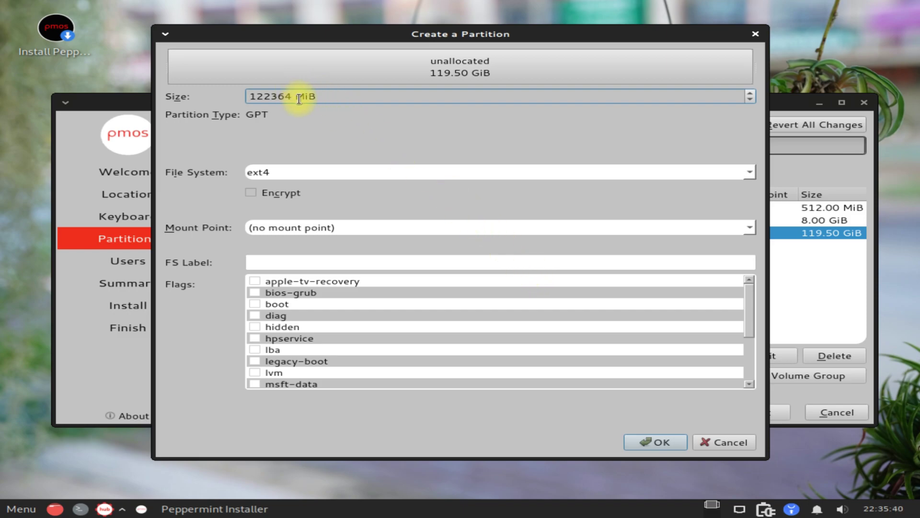
{"action": "left_click_drag", "start_coordinate": [317, 96], "coordinate": [213, 89]}
{"action": "type", "text": "60000"}
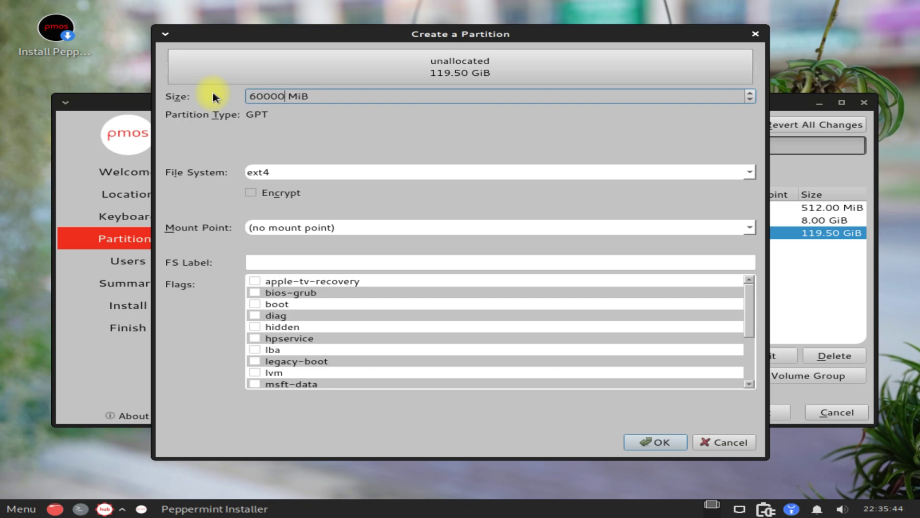
{"action": "left_click", "coordinate": [748, 170]}
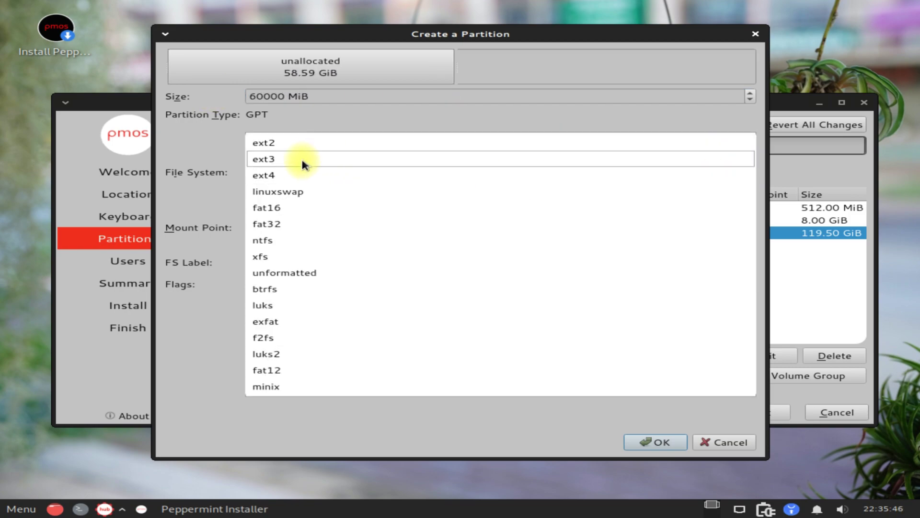
{"action": "left_click", "coordinate": [273, 176]}
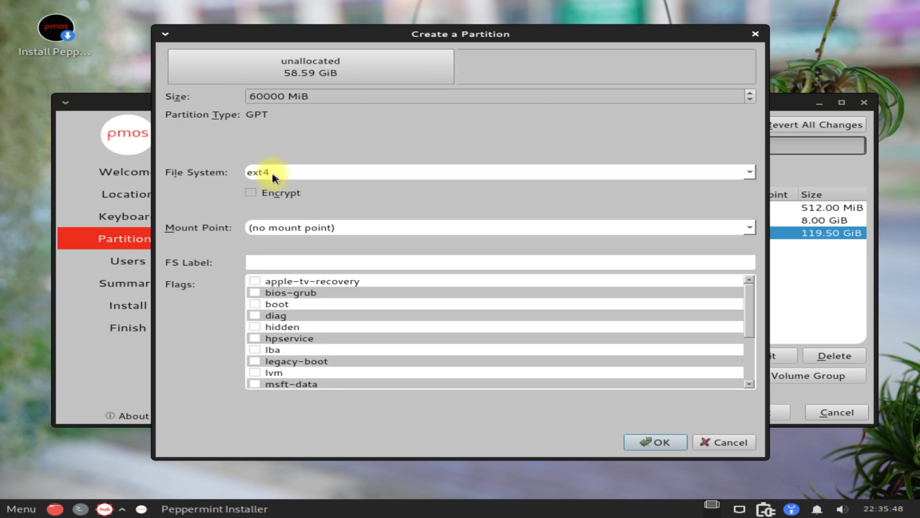
{"action": "left_click", "coordinate": [750, 227]}
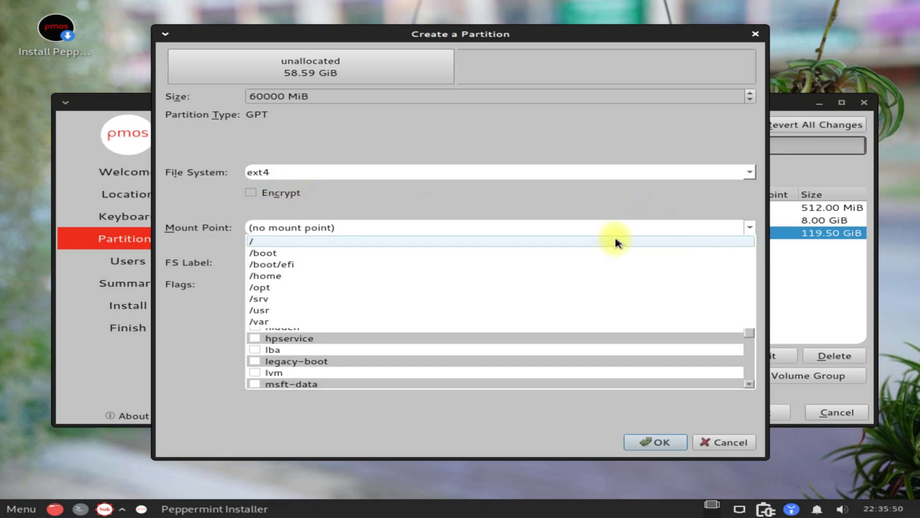
{"action": "left_click", "coordinate": [288, 276]}
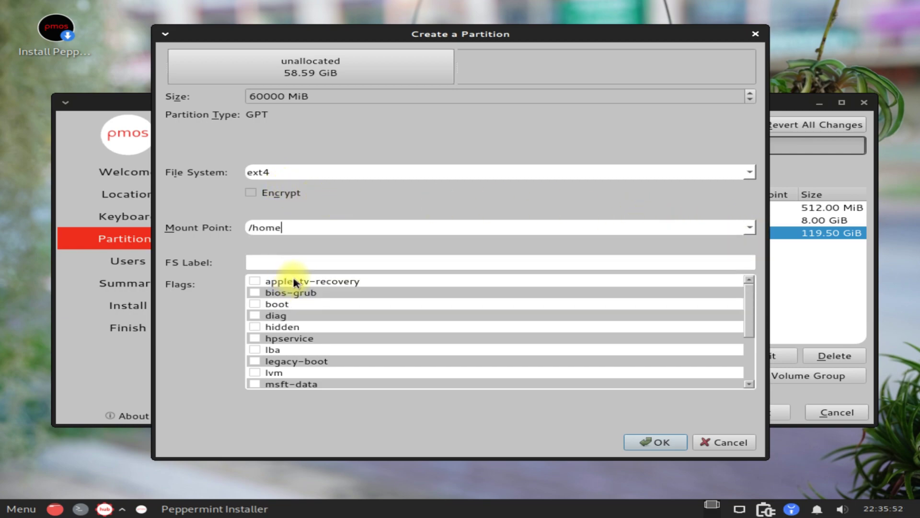
{"action": "left_click", "coordinate": [650, 441]}
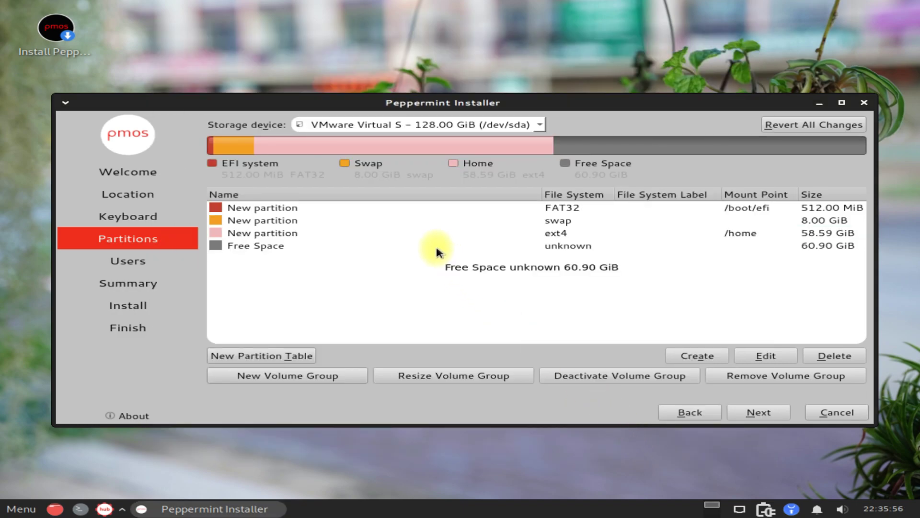
Create a 15000 MiB (14.65 GiB) ext4 partition mounted at /var.
{"action": "left_click", "coordinate": [596, 251]}
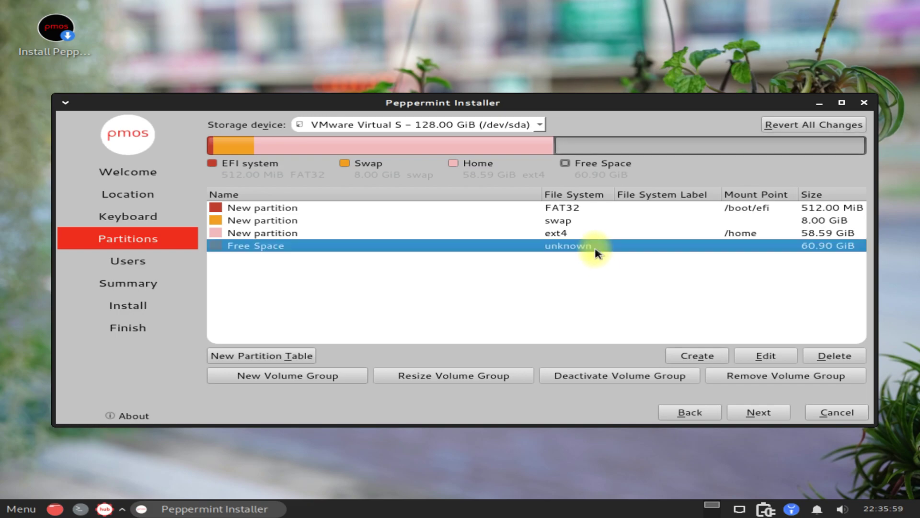
{"action": "left_click", "coordinate": [691, 355]}
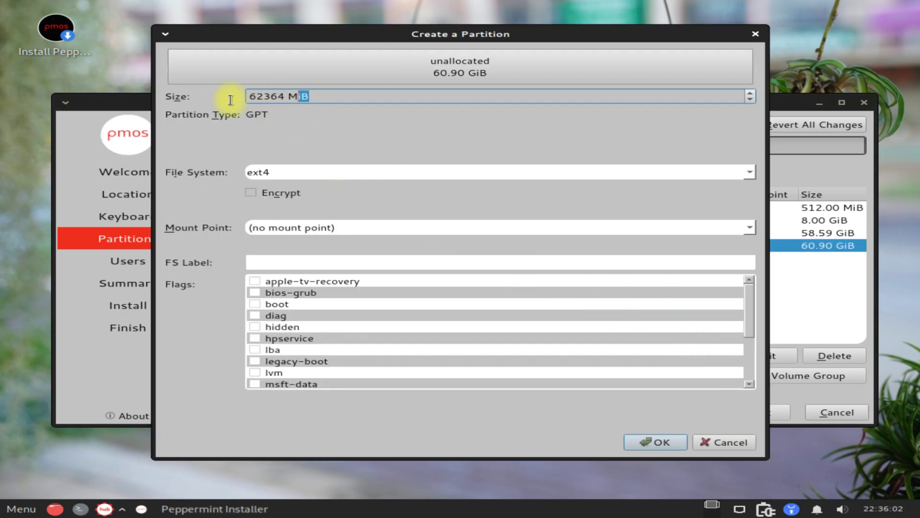
{"action": "left_click_drag", "start_coordinate": [311, 96], "coordinate": [227, 103]}
{"action": "type", "text": "100"}
{"action": "type", "text": "0"}
{"action": "key", "text": "BackSpace"}
{"action": "key", "text": "BackSpace"}
{"action": "key", "text": "BackSpace"}
{"action": "type", "text": "5"}
{"action": "type", "text": "000"}
{"action": "left_click", "coordinate": [311, 174]}
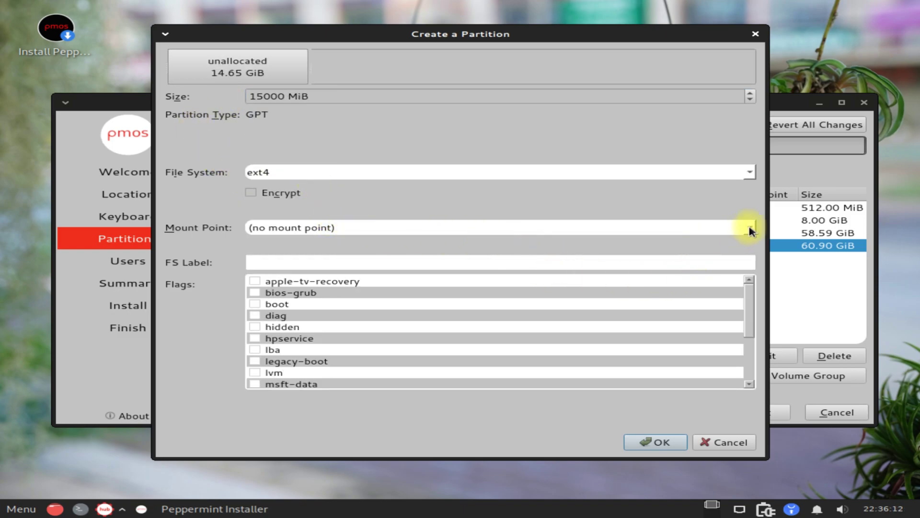
{"action": "left_click", "coordinate": [750, 227]}
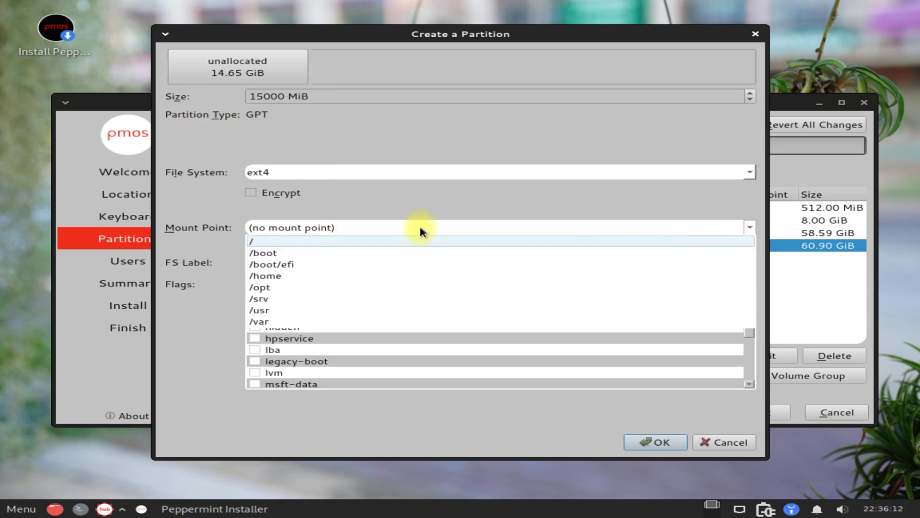
{"action": "left_click", "coordinate": [267, 323]}
{"action": "scroll", "coordinate": [369, 338], "scroll_direction": "down", "scroll_amount": 1}
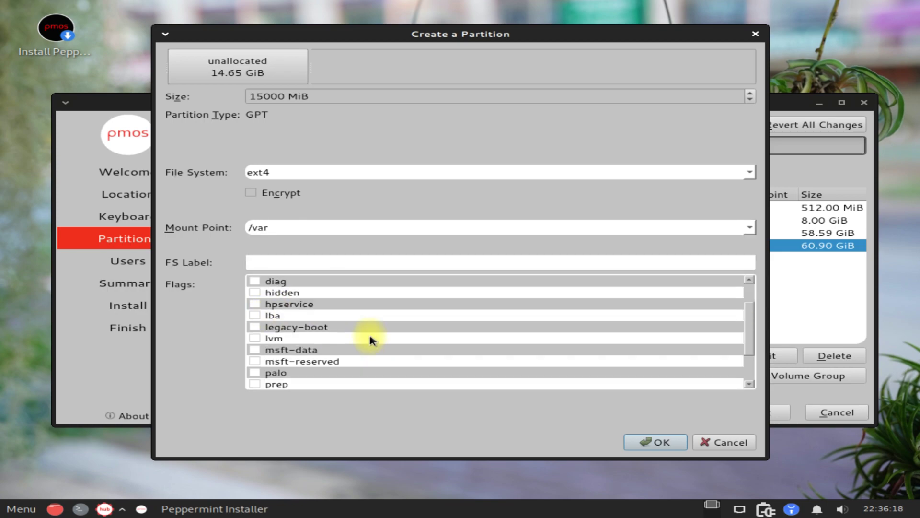
{"action": "scroll", "coordinate": [371, 336], "scroll_direction": "down", "scroll_amount": 1}
{"action": "scroll", "coordinate": [371, 337], "scroll_direction": "up", "scroll_amount": 2}
{"action": "scroll", "coordinate": [370, 336], "scroll_direction": "up", "scroll_amount": 1}
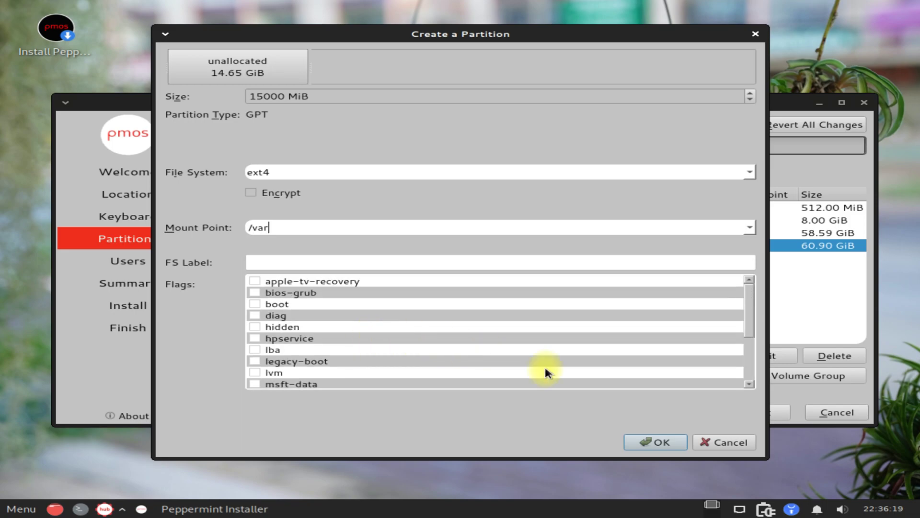
{"action": "left_click", "coordinate": [652, 442]}
Turn the remaining 46.25 GiB into an ext4 root partition mounted at /.
{"action": "left_click", "coordinate": [292, 259]}
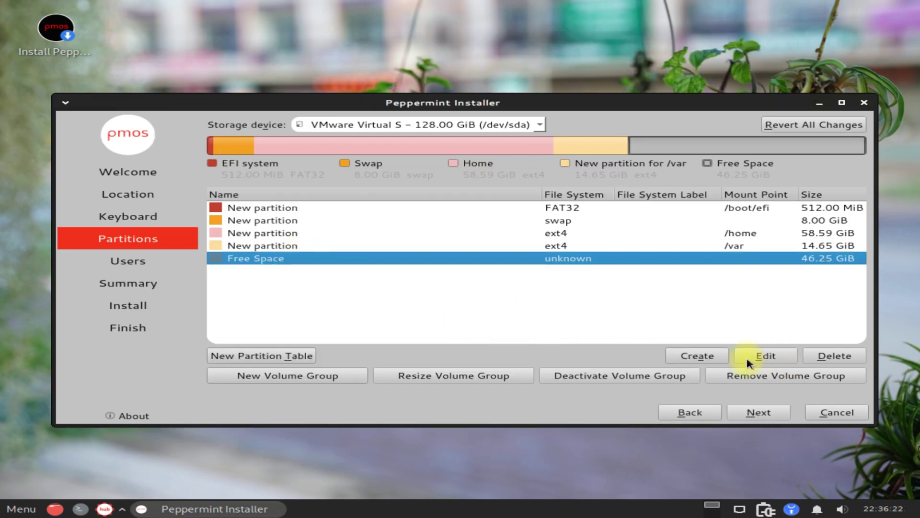
{"action": "left_click", "coordinate": [715, 361]}
{"action": "left_click", "coordinate": [750, 173]}
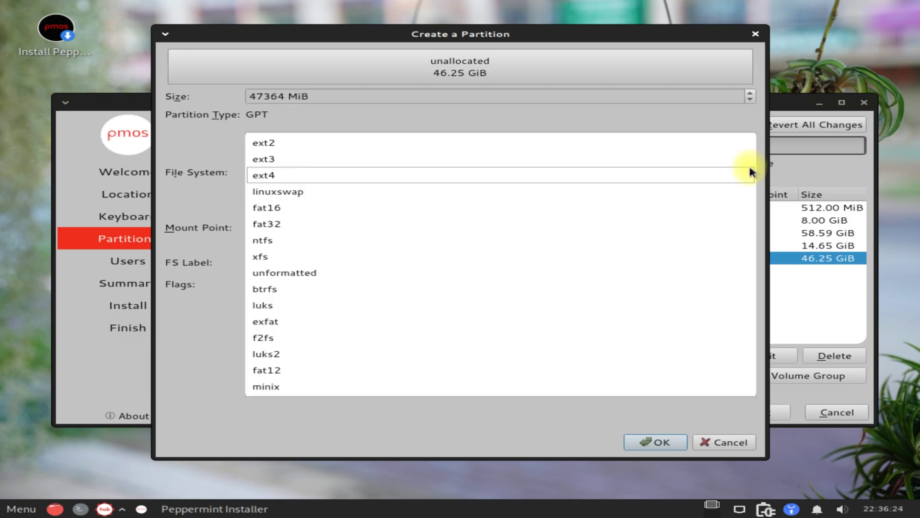
{"action": "left_click", "coordinate": [346, 174]}
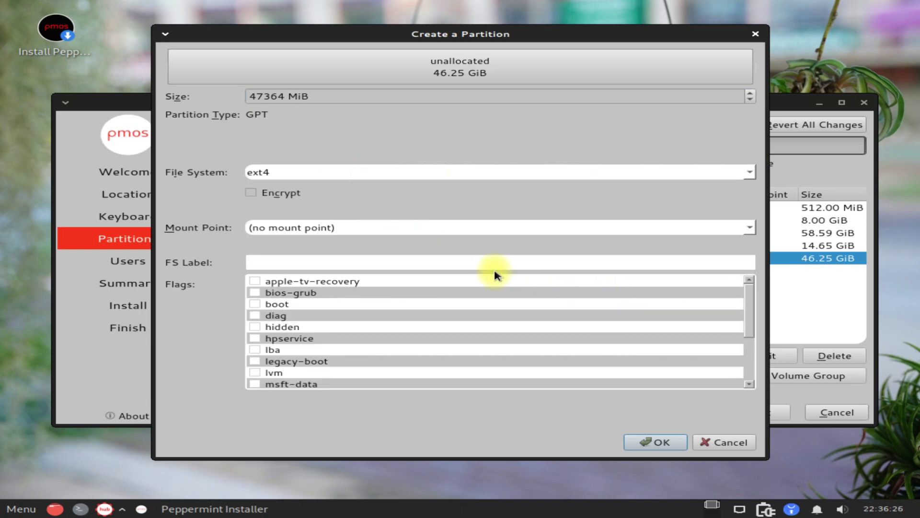
{"action": "left_click", "coordinate": [749, 228]}
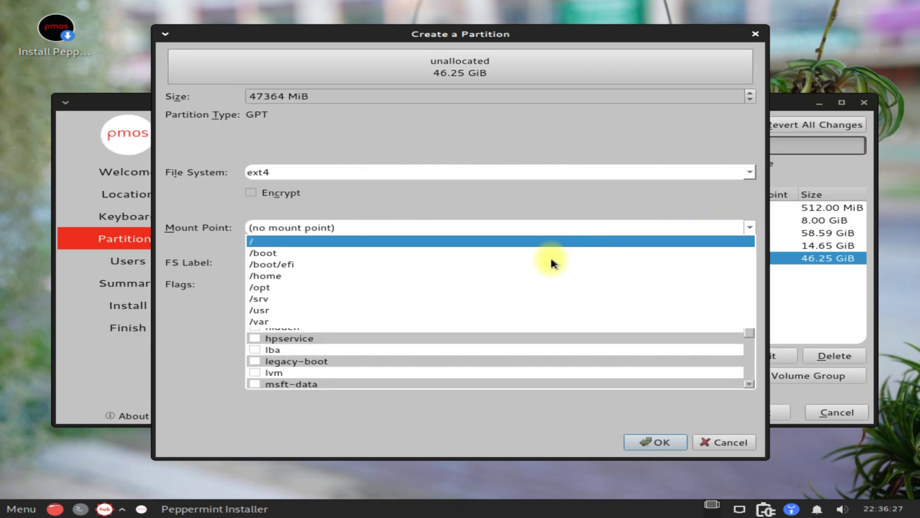
{"action": "left_click", "coordinate": [320, 247]}
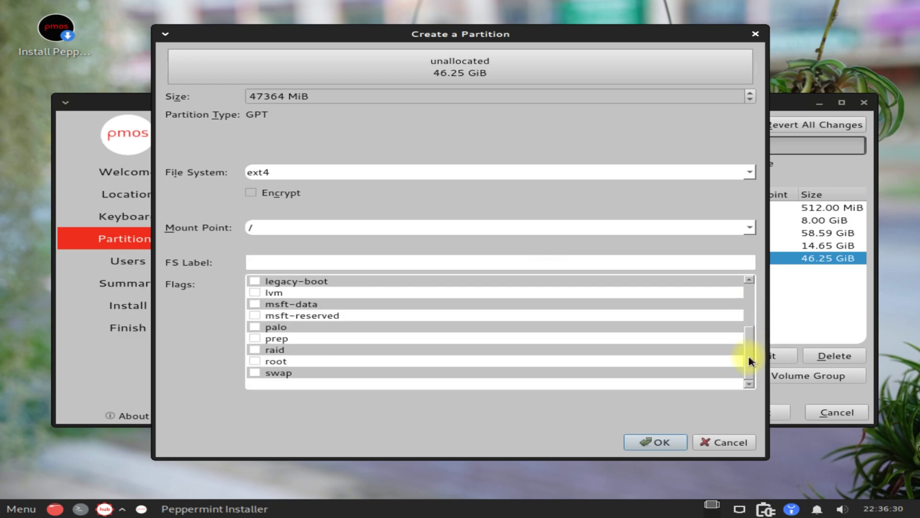
{"action": "scroll", "coordinate": [749, 346], "scroll_direction": "down", "scroll_amount": 3}
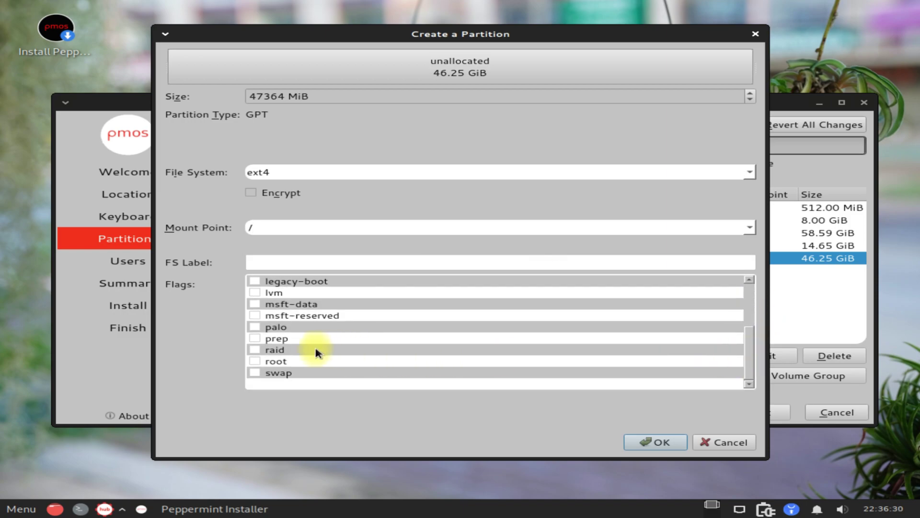
{"action": "left_click", "coordinate": [651, 441]}
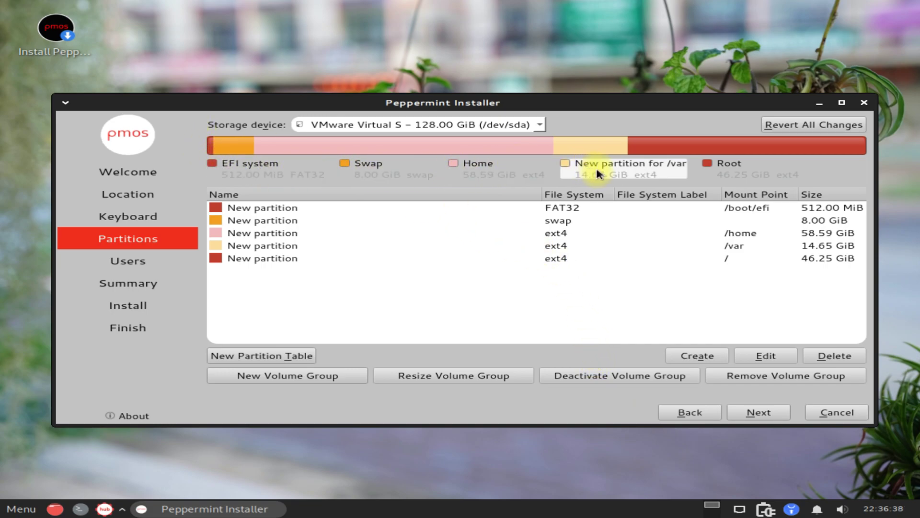
Enter computer name Peppermint-23, the full name and a matching password twice, then continue to Summary.
{"action": "left_click", "coordinate": [760, 414]}
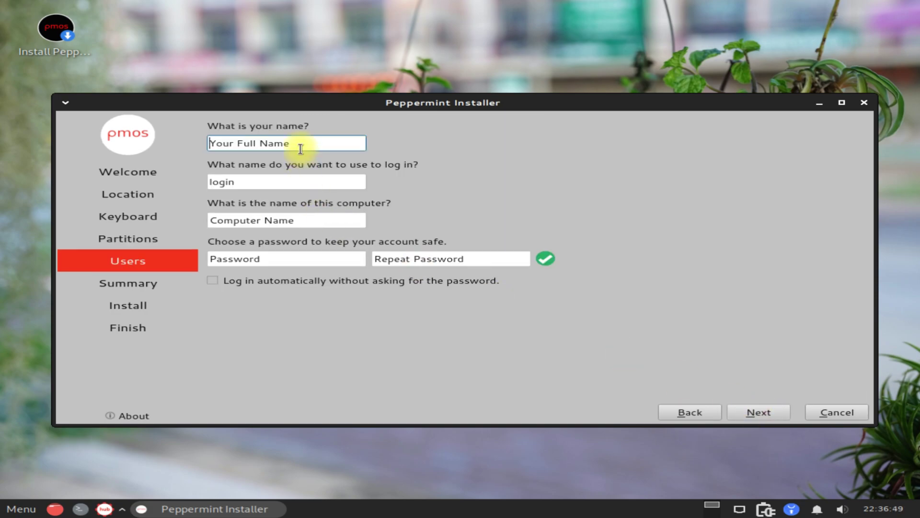
{"action": "left_click", "coordinate": [295, 218]}
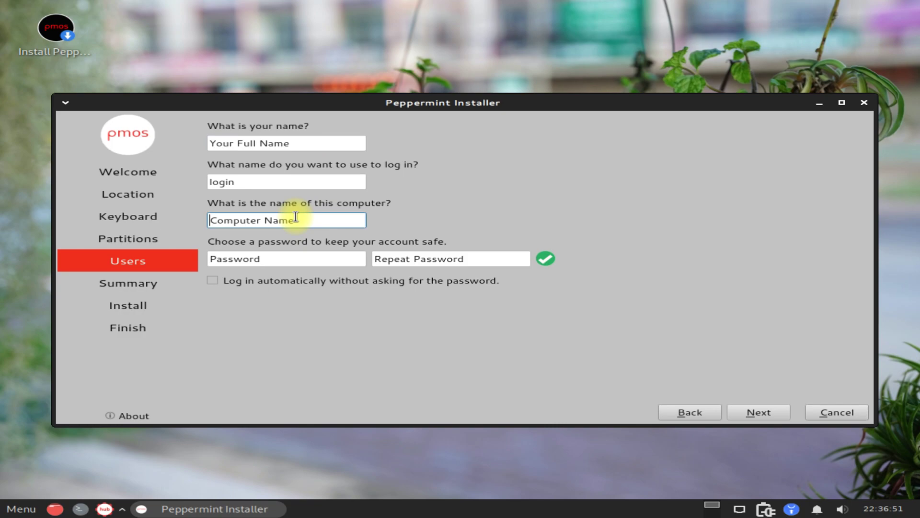
{"action": "type", "text": "P"}
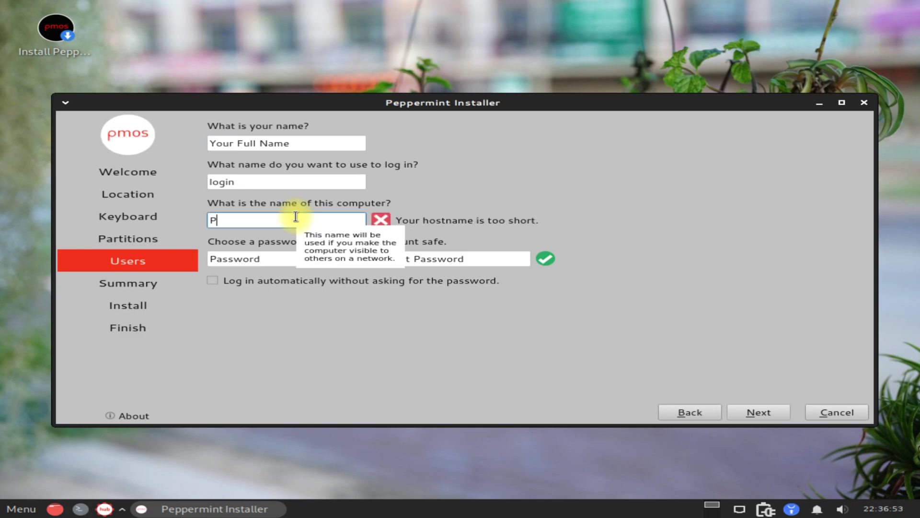
{"action": "type", "text": "eppermint"}
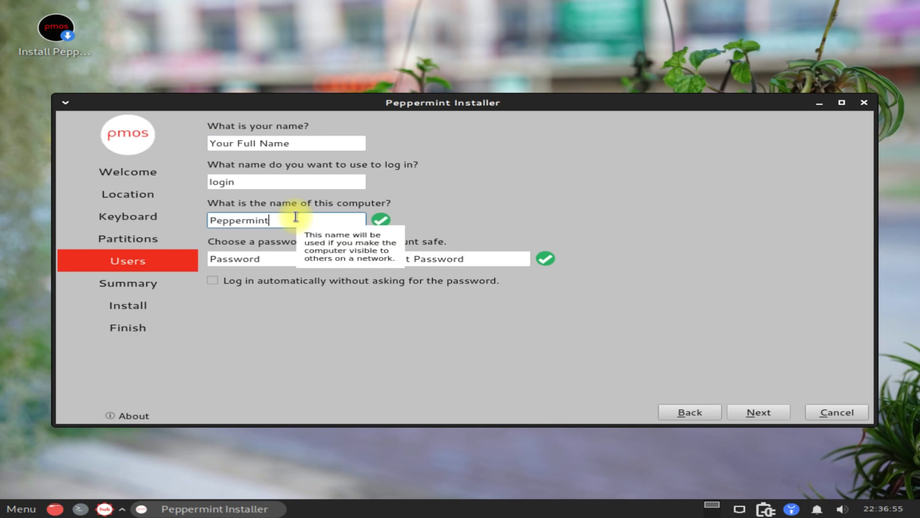
{"action": "type", "text": "-23"}
{"action": "left_click", "coordinate": [309, 144]}
{"action": "type", "text": "tec"}
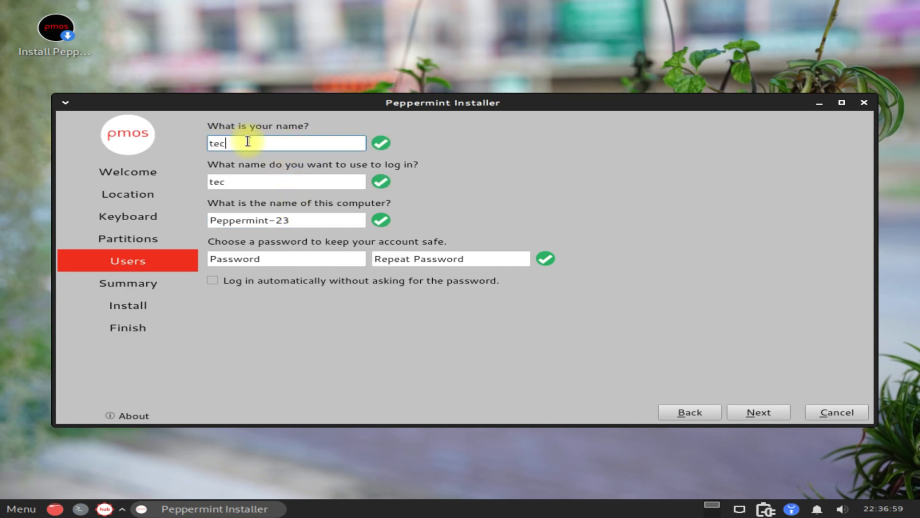
{"action": "type", "text": "hsolutionz"}
{"action": "key", "text": "Tab"}
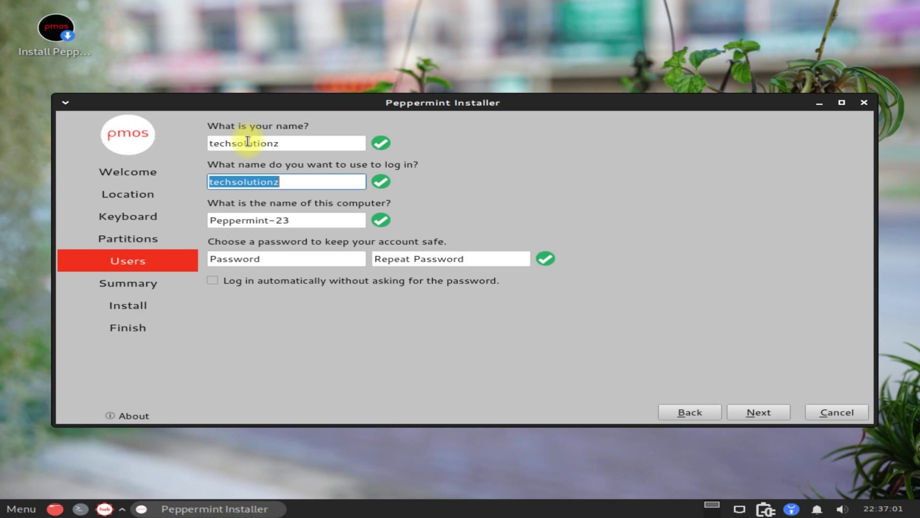
{"action": "key", "text": "Tab"}
{"action": "key", "text": "Tab"}
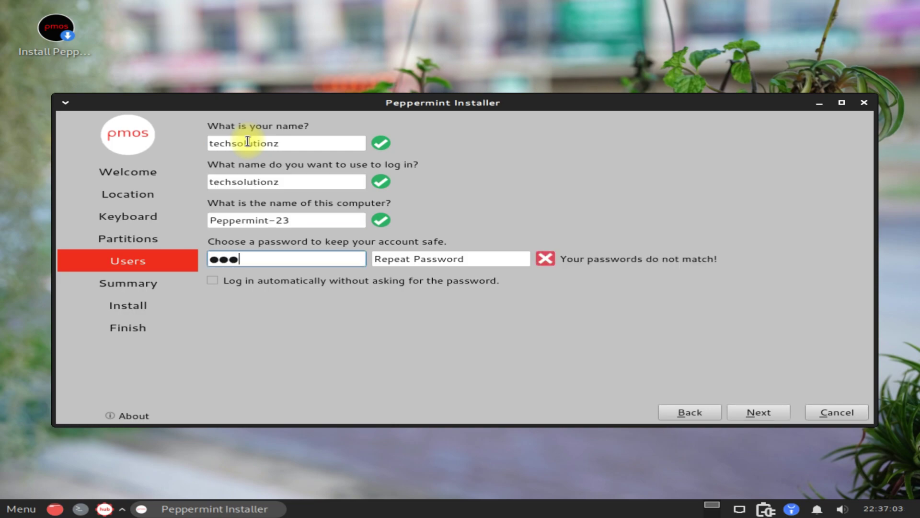
{"action": "key", "text": "Tab"}
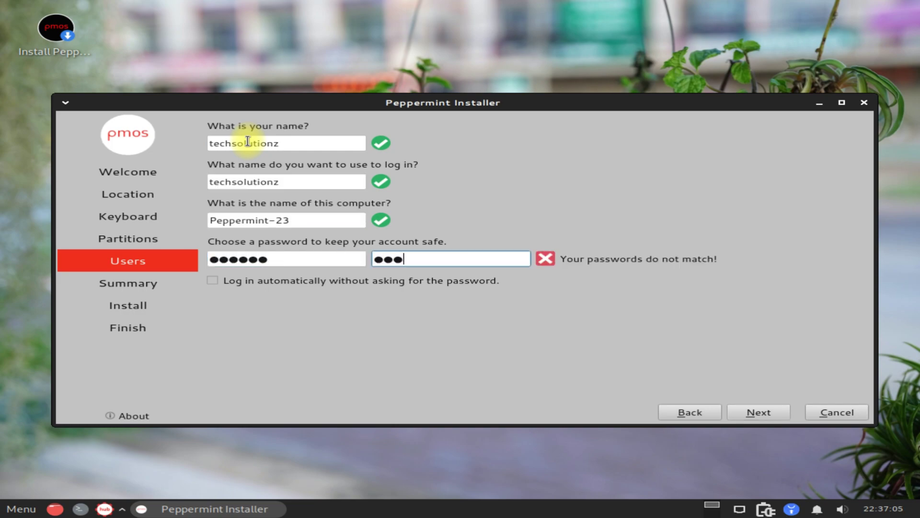
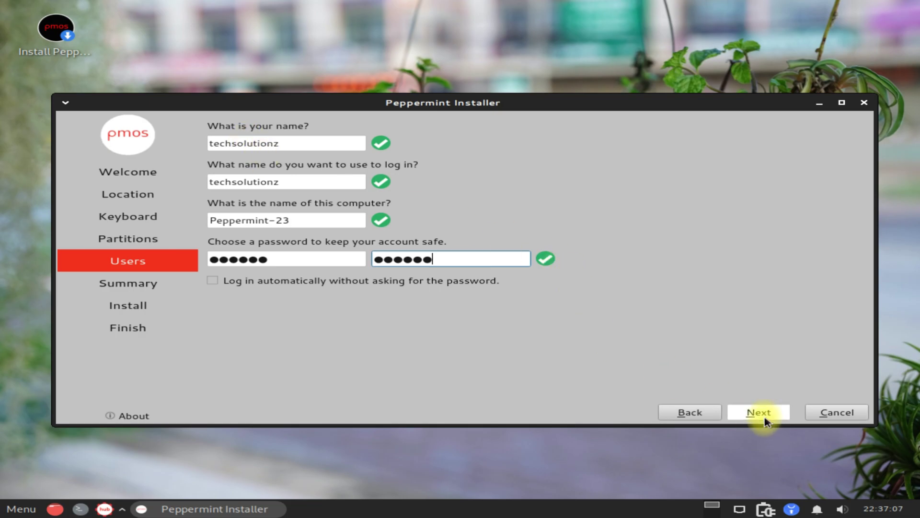
{"action": "left_click", "coordinate": [764, 415]}
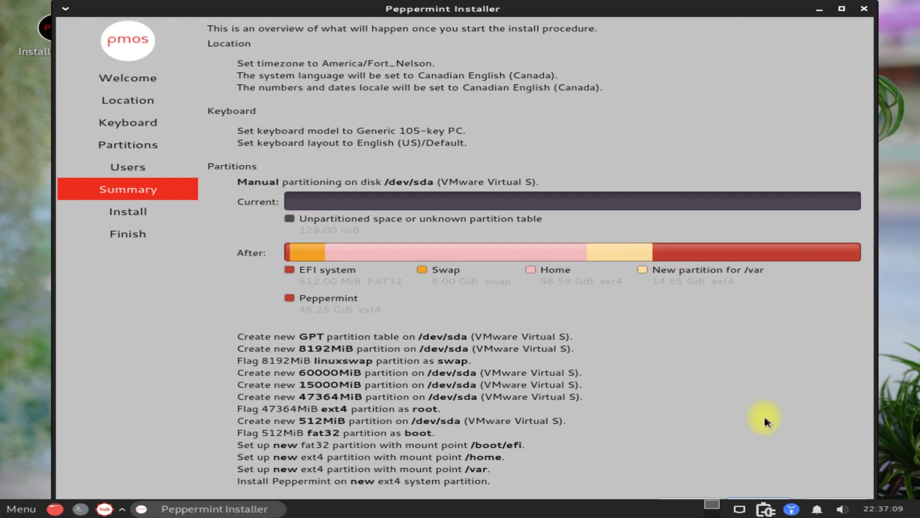
Maximize the installer window and start the Peppermint installation from the Summary page.
{"action": "double_click", "coordinate": [535, 7]}
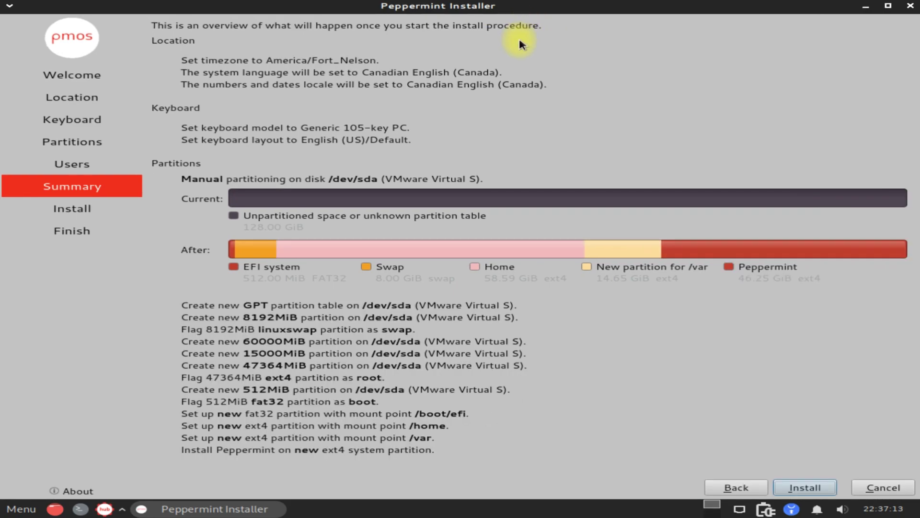
{"action": "left_click", "coordinate": [813, 494]}
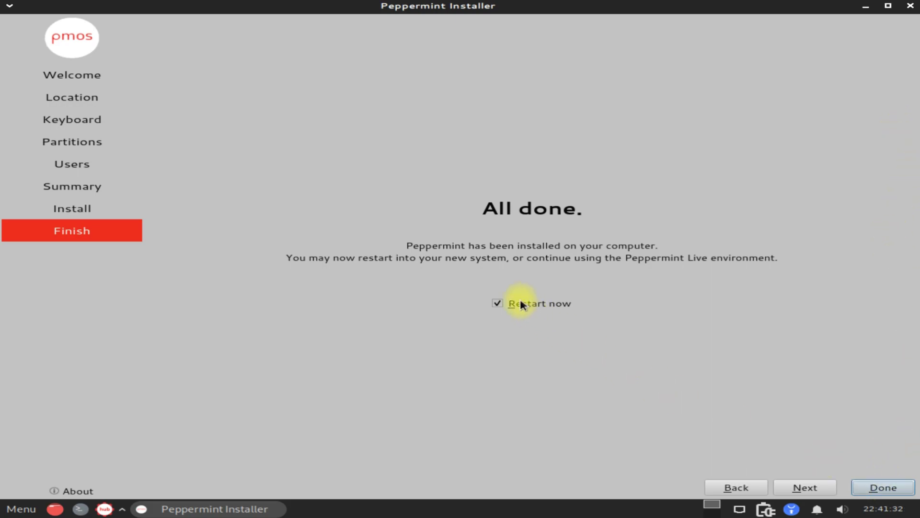
Finish the installer with Restart now enabled, rebooting into the installed Peppermint-23 system.
{"action": "left_click", "coordinate": [894, 489]}
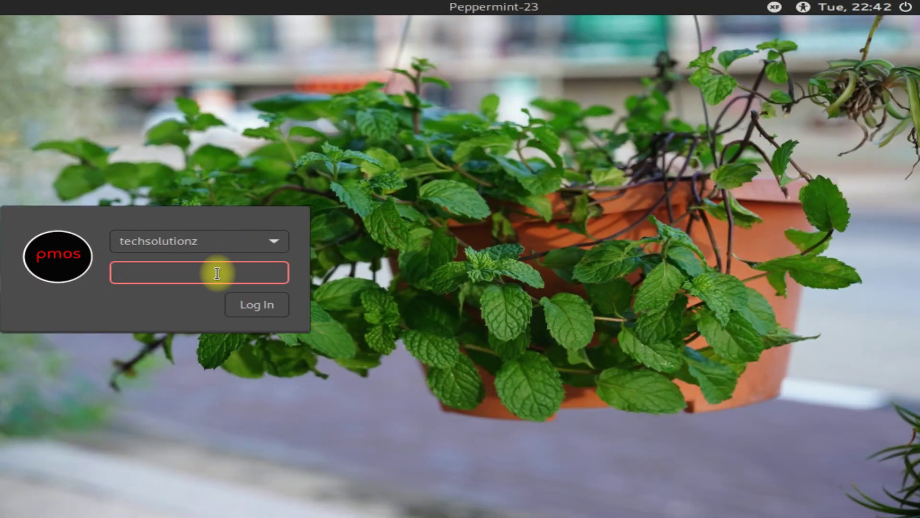
{"action": "type", "text": "p"}
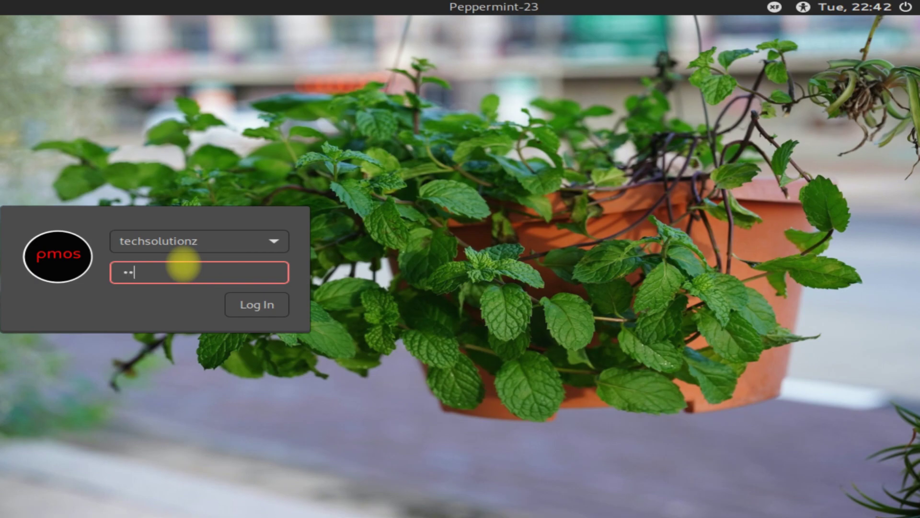
{"action": "type", "text": "sswd"}
Log in with the password and browse the Settings category in the applications menu.
{"action": "key", "text": "Return"}
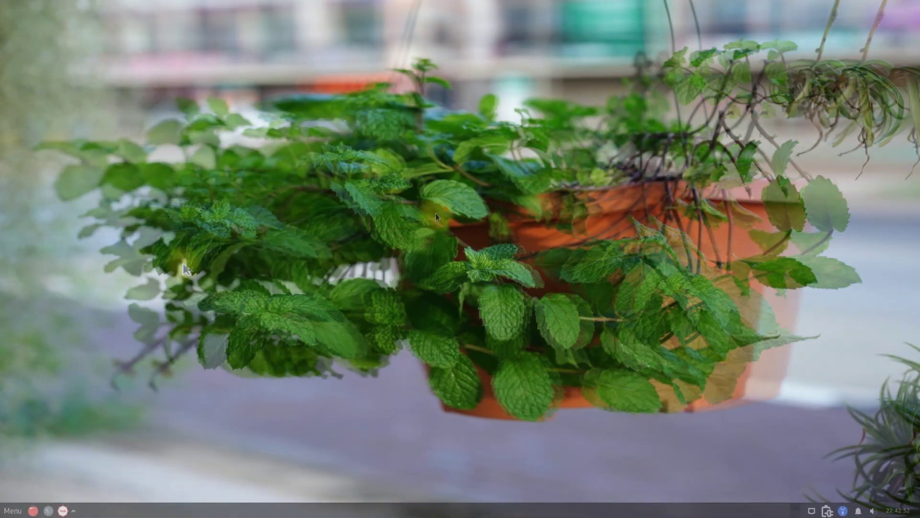
{"action": "left_click", "coordinate": [16, 508]}
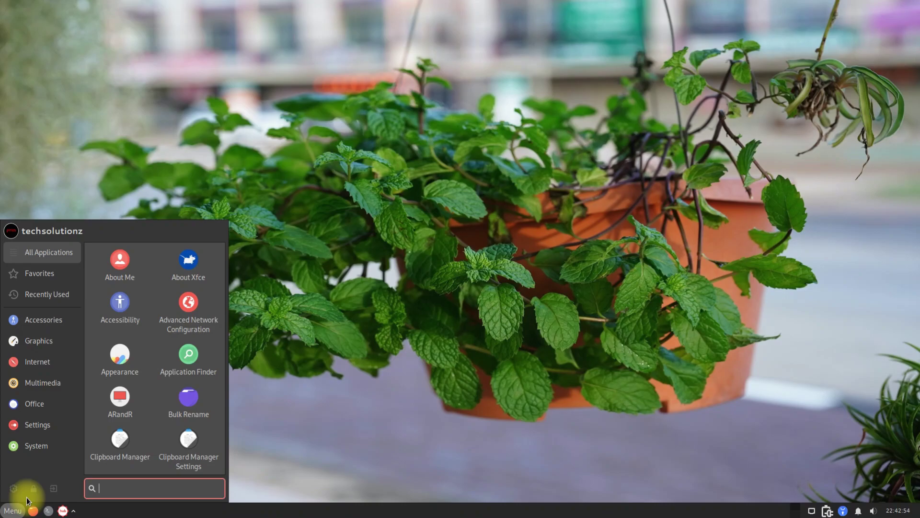
{"action": "left_click", "coordinate": [50, 325]}
{"action": "left_click", "coordinate": [43, 343]}
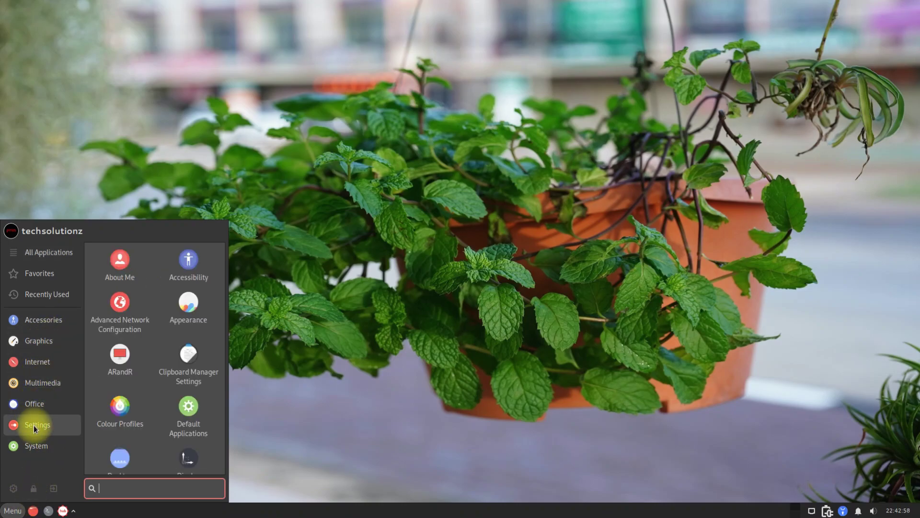
{"action": "scroll", "coordinate": [140, 430], "scroll_direction": "down", "scroll_amount": 5}
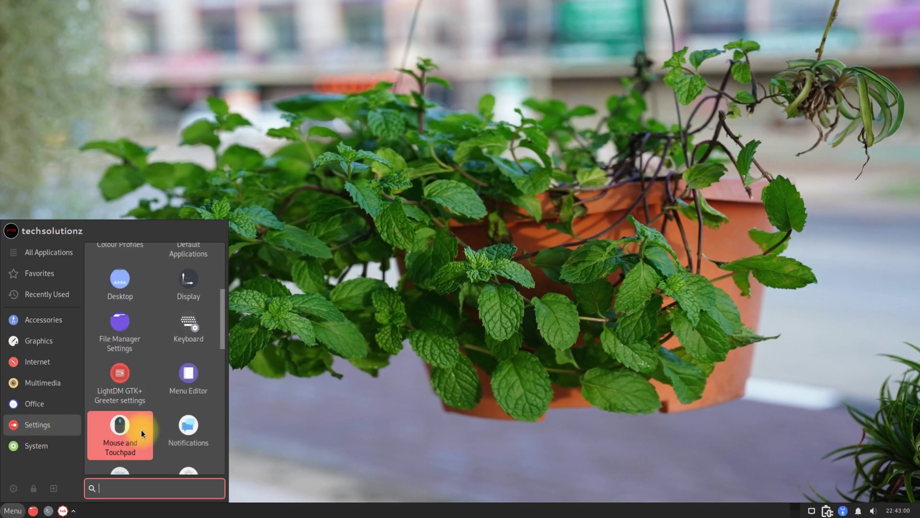